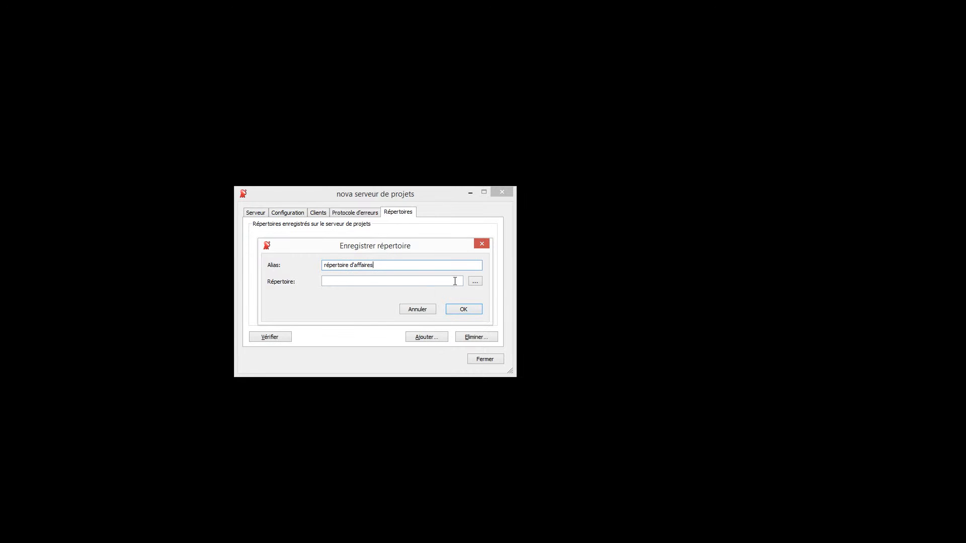
# Register the répertoire d'affaires alias with the pasted network path on the CHH-EU-DAT-01 share, and start the nova project server service
pyautogui.click(341, 282)
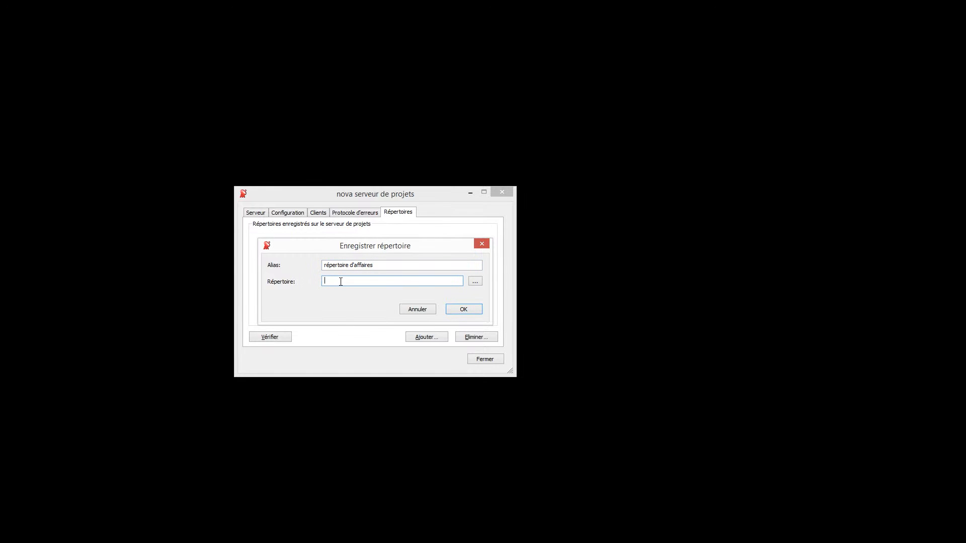
pyautogui.hotkey('ctrl', 'v')
pyautogui.moveTo(345, 281); pyautogui.dragTo(293, 282)
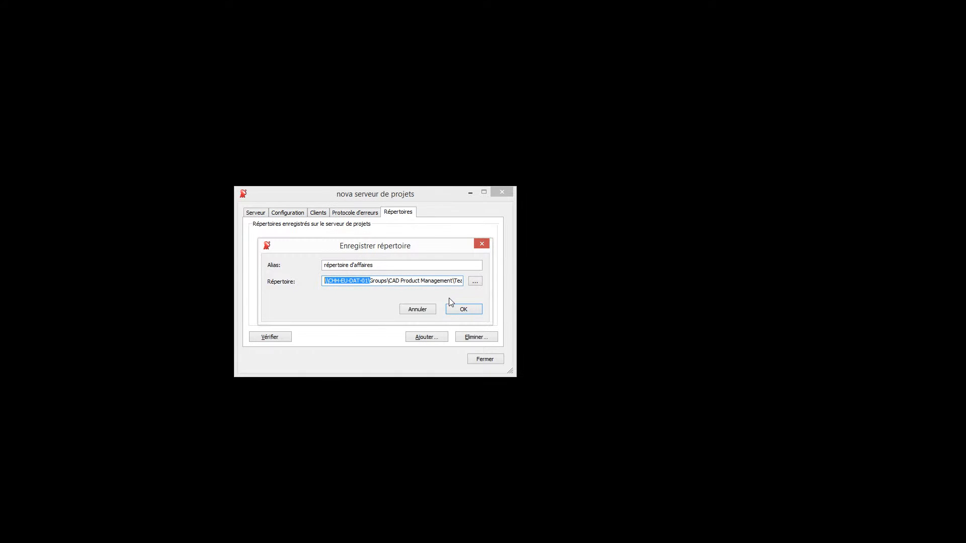
pyautogui.moveTo(324, 281); pyautogui.dragTo(468, 279)
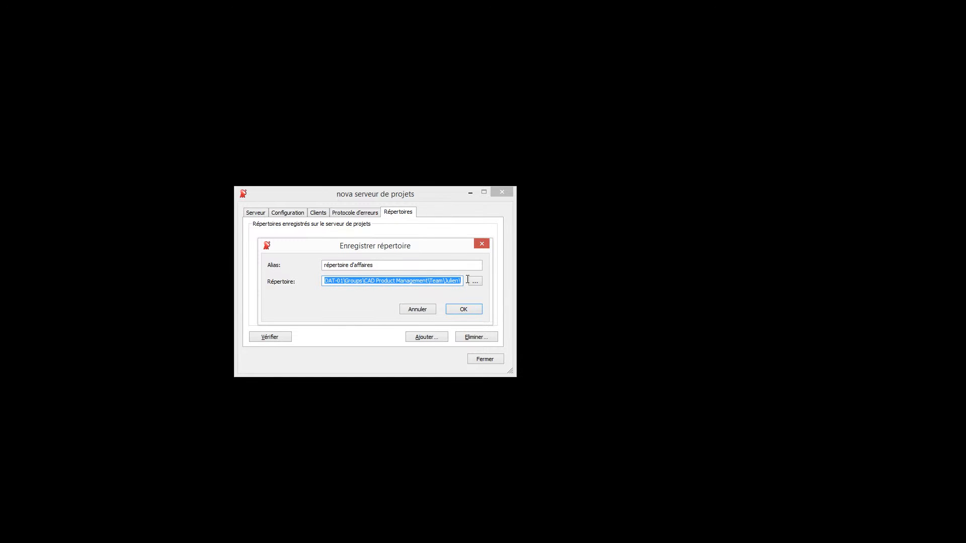
pyautogui.click(461, 309)
pyautogui.click(256, 212)
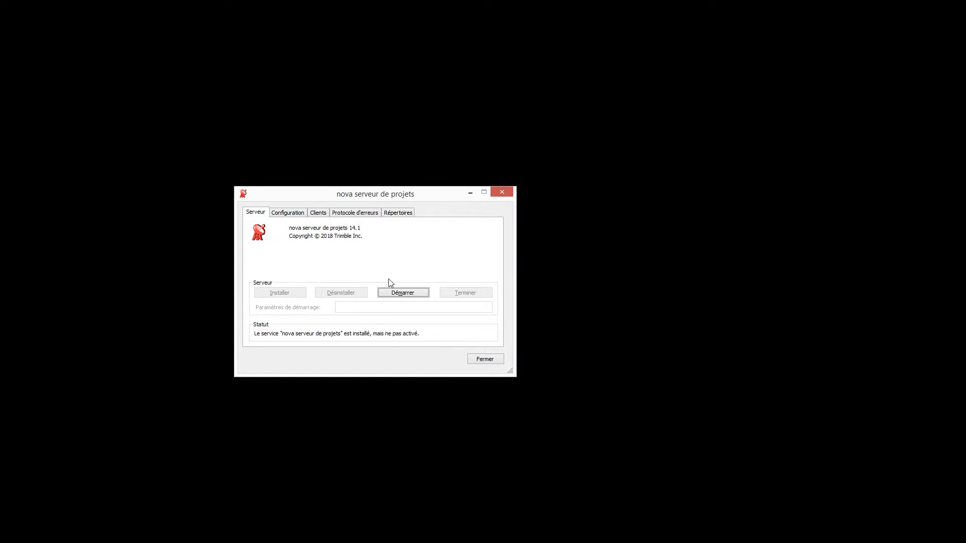
pyautogui.click(414, 294)
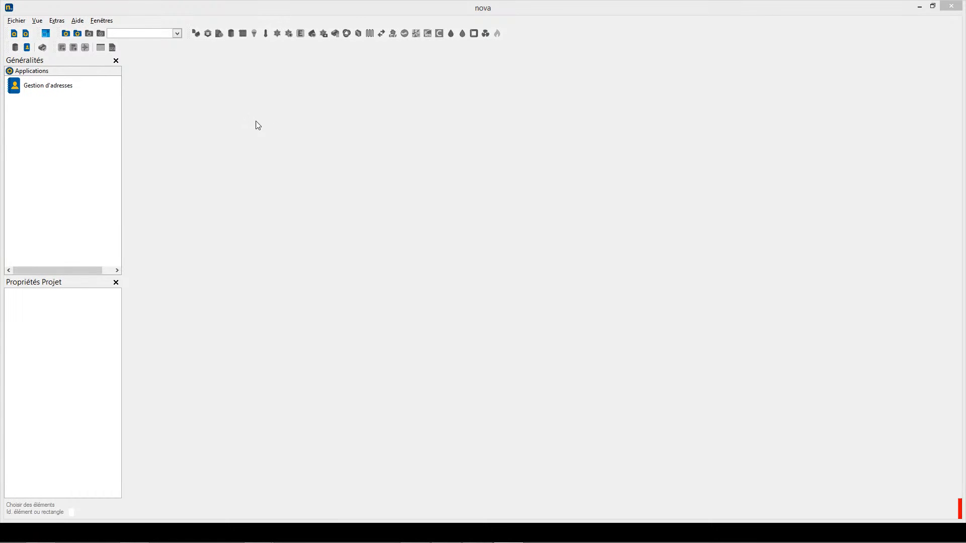
# In the nova application, add a new server of type Serveur de projet in the project server management
pyautogui.click(57, 21)
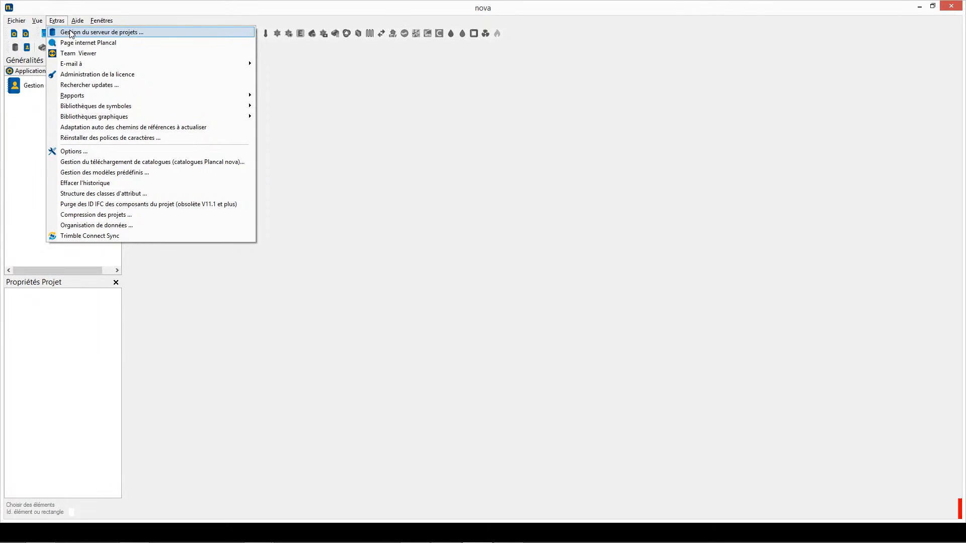
pyautogui.click(71, 33)
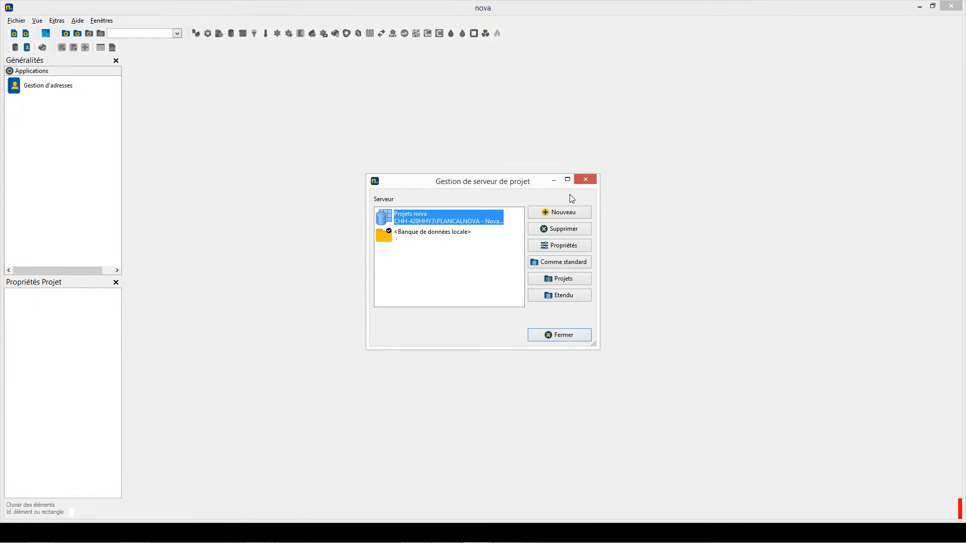
pyautogui.click(560, 212)
pyautogui.click(562, 258)
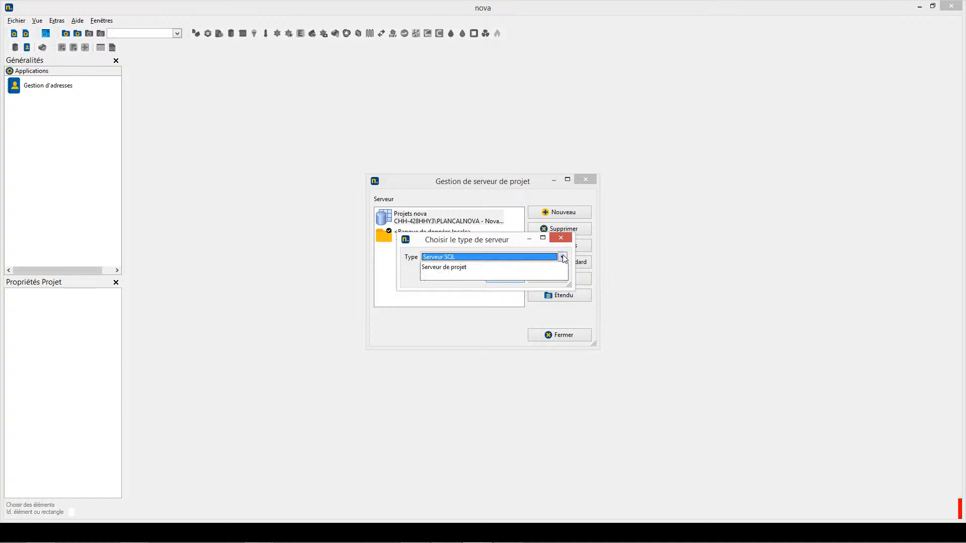
pyautogui.click(458, 278)
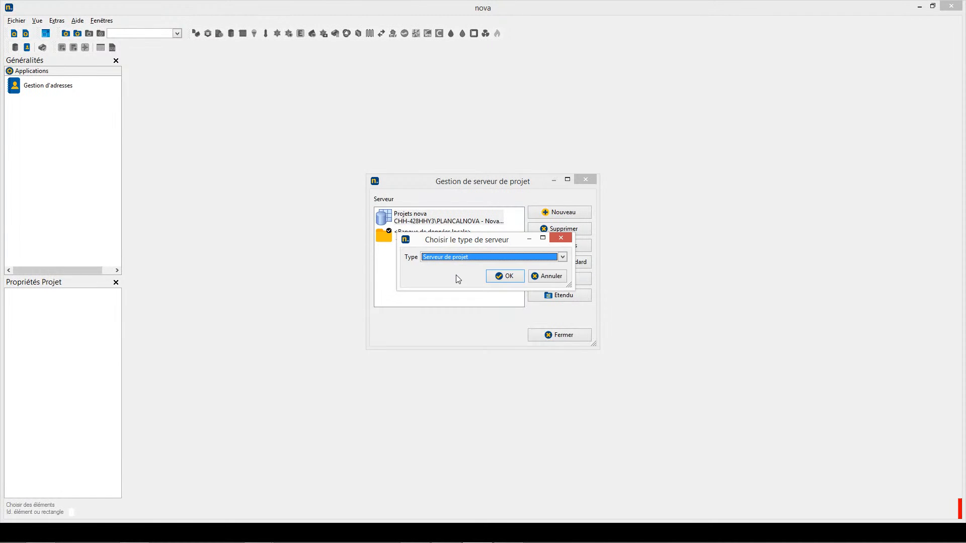
pyautogui.click(505, 278)
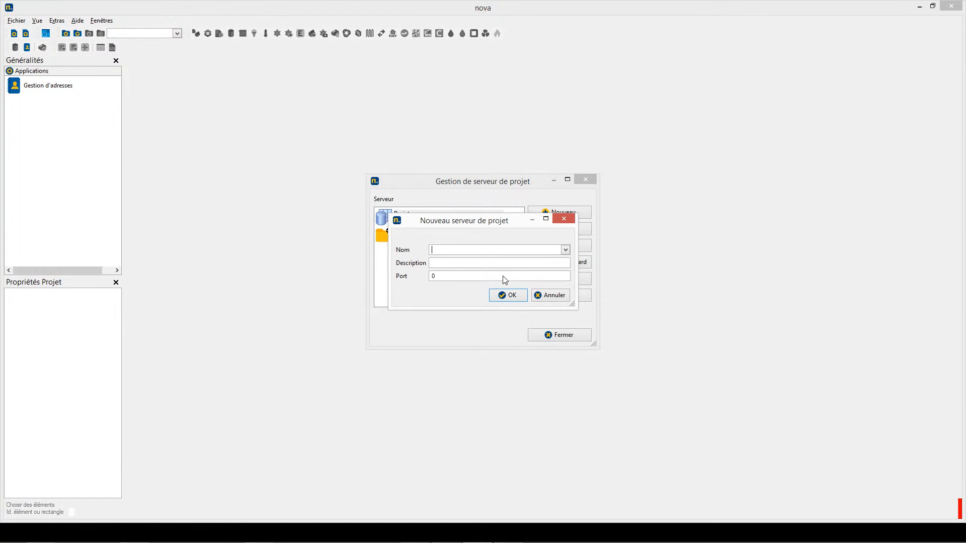
# Choose CHH-428HHY3 as the new project server's name and describe it as Serveur CHH-428HHY3
pyautogui.click(565, 249)
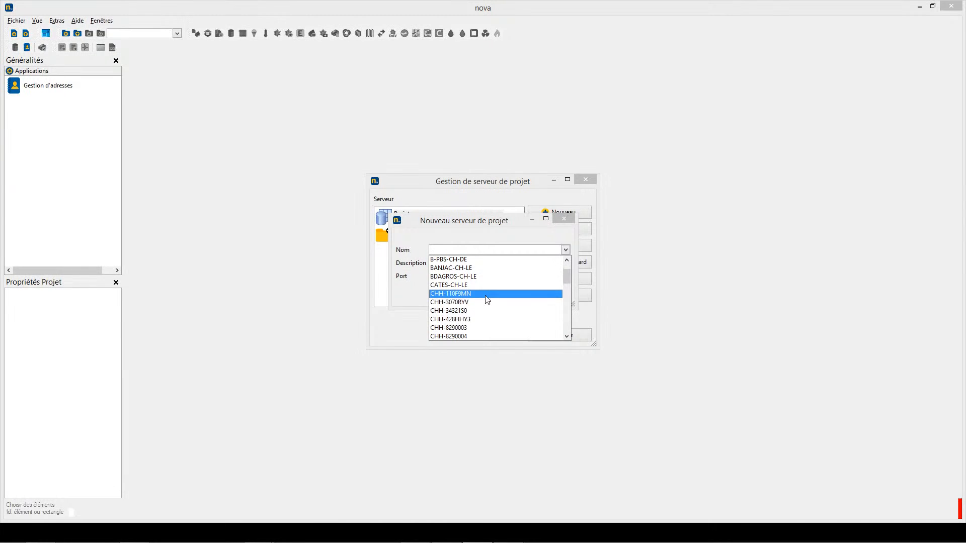
pyautogui.click(460, 319)
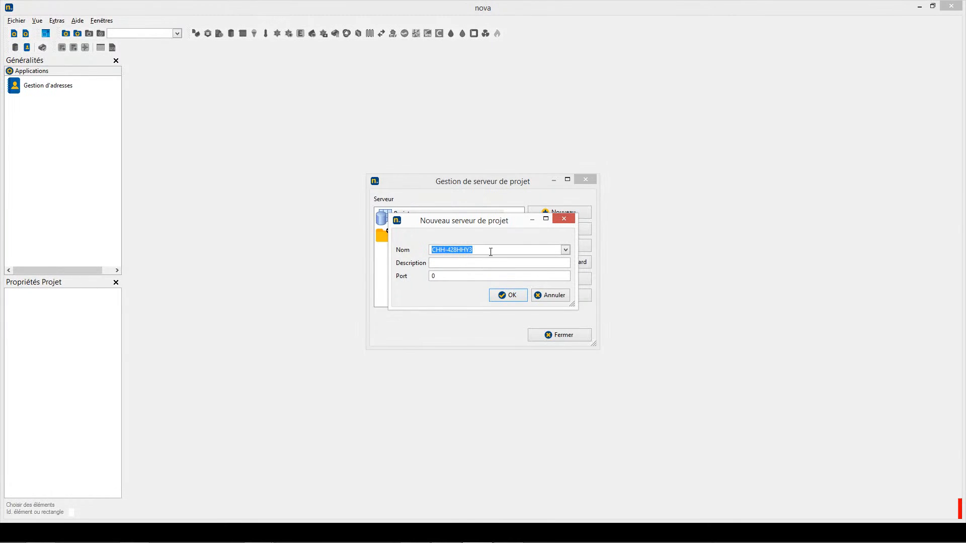
pyautogui.click(445, 260)
pyautogui.write('Serveur')
pyautogui.hotkey('shift', 'Tab')
pyautogui.hotkey('ctrl', 'c')
pyautogui.click(474, 263)
pyautogui.hotkey('ctrl', 'v')
# Complete the new server entry with port 471 and make it the default project server
pyautogui.press('Tab')
pyautogui.write('471')
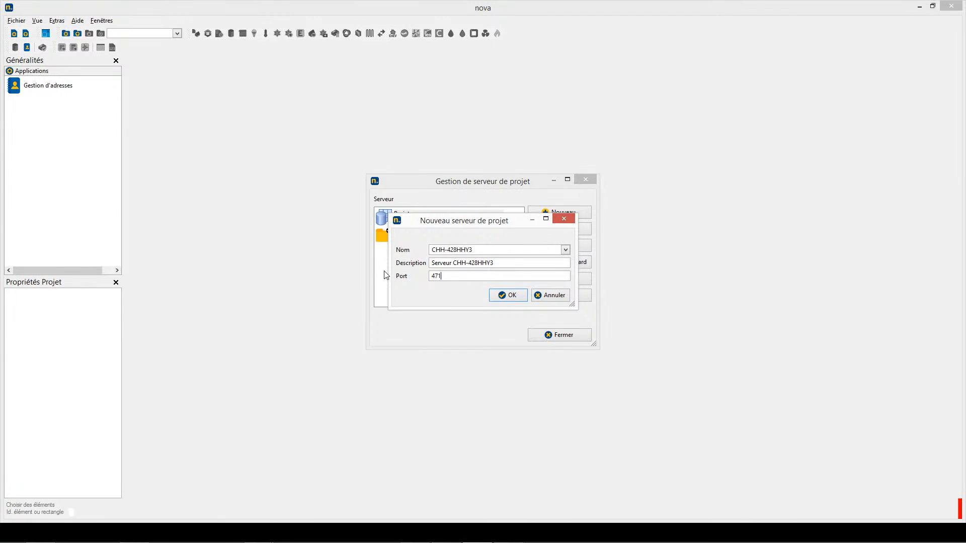
pyautogui.click(509, 295)
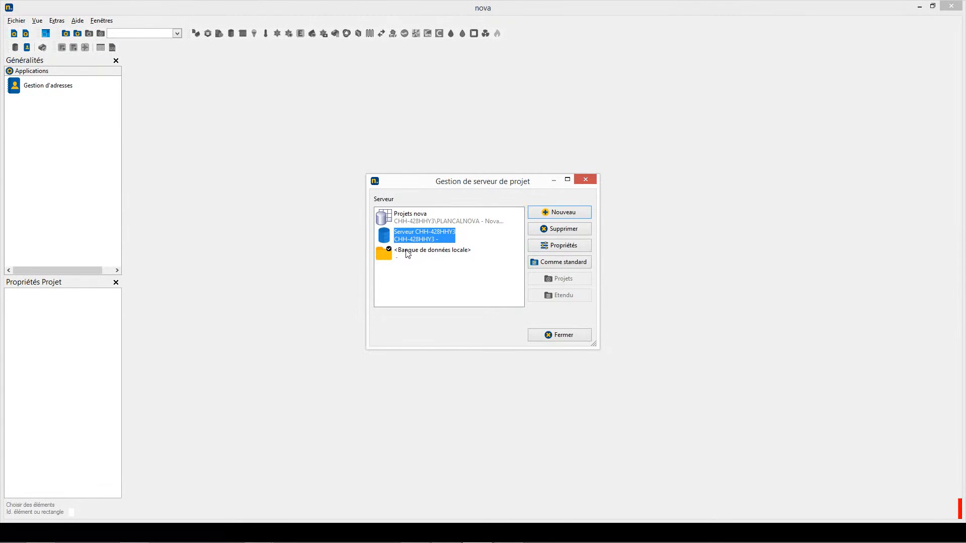
pyautogui.click(562, 266)
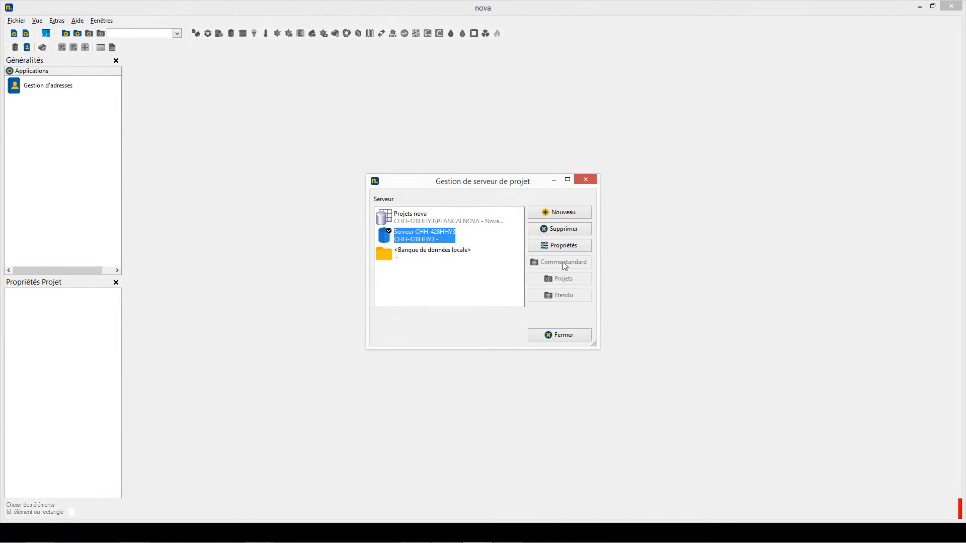
pyautogui.click(567, 340)
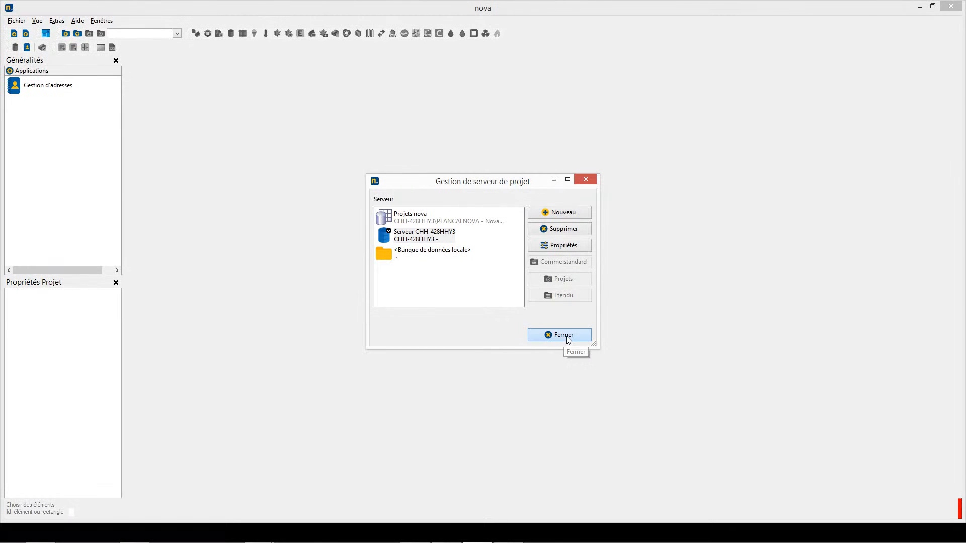
# Create a new project numbered Test nova 1 in the Répertoire d'affaires directory, stored on the project server
pyautogui.click(14, 22)
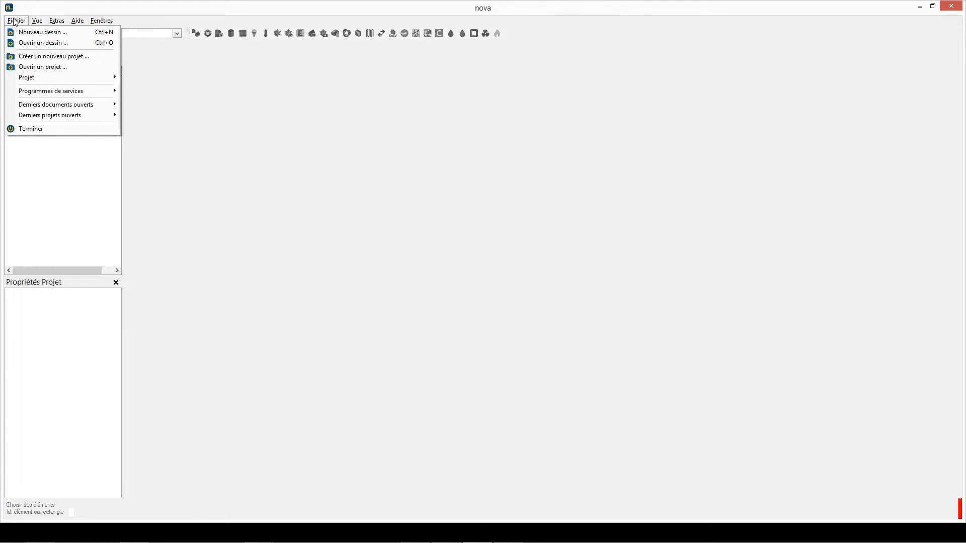
pyautogui.click(30, 57)
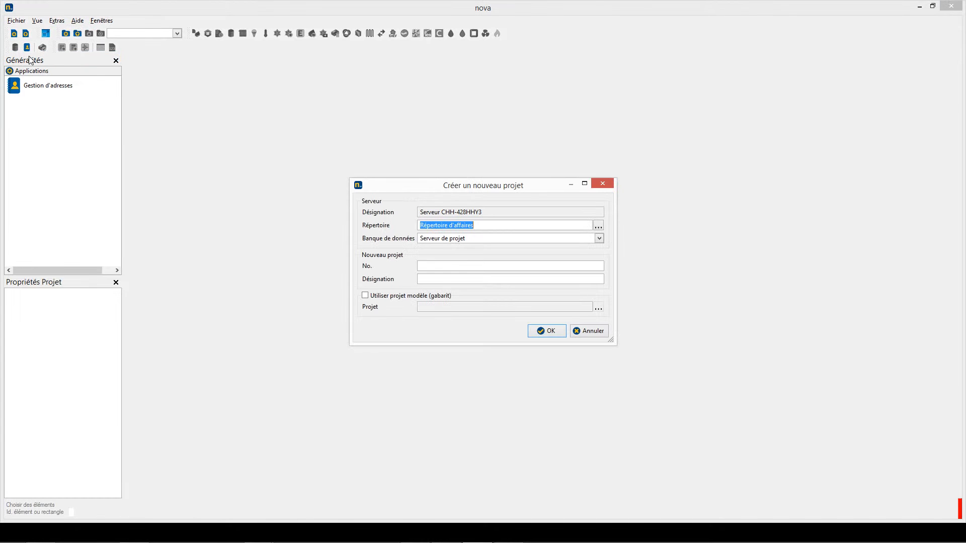
pyautogui.click(598, 225)
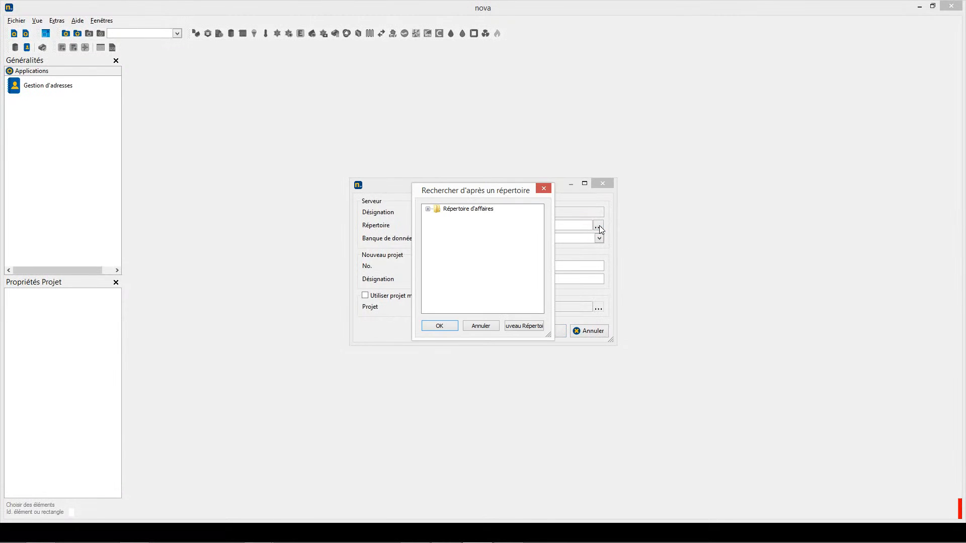
pyautogui.click(428, 209)
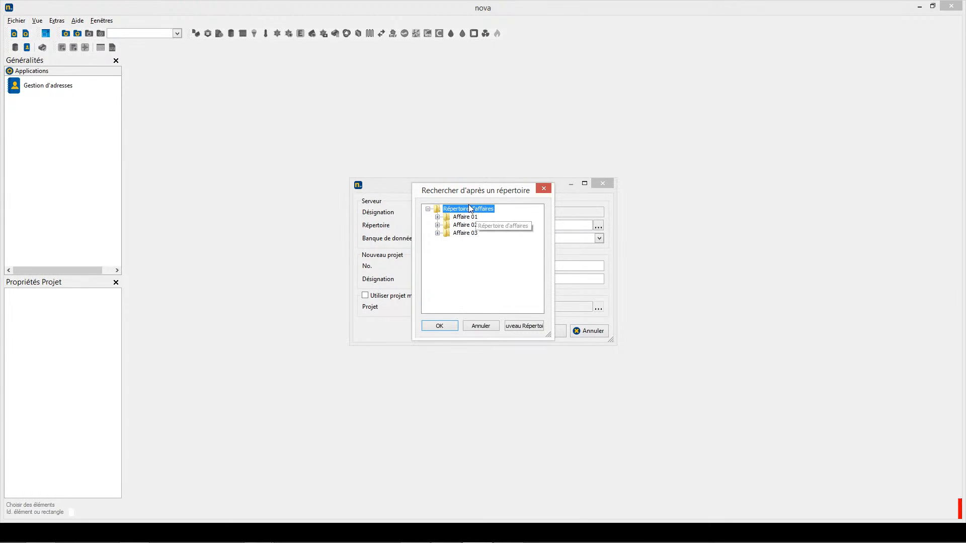
pyautogui.click(440, 326)
pyautogui.click(446, 266)
pyautogui.write('Test nova 1')
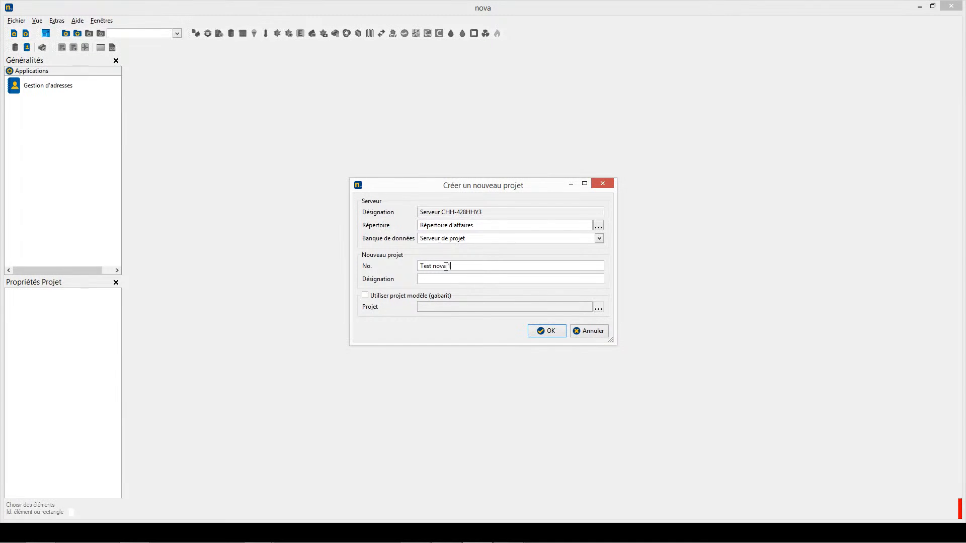
pyautogui.click(550, 331)
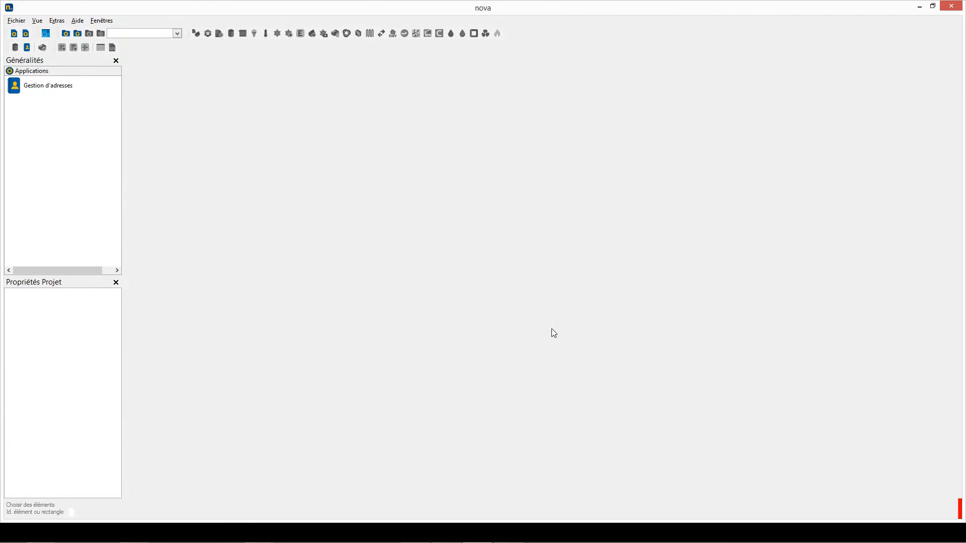
# Add a new folder under the Test nova 1 project in the document tree
pyautogui.rightClick(36, 80)
pyautogui.moveTo(56, 86)
pyautogui.click(238, 87)
pyautogui.click(45, 110)
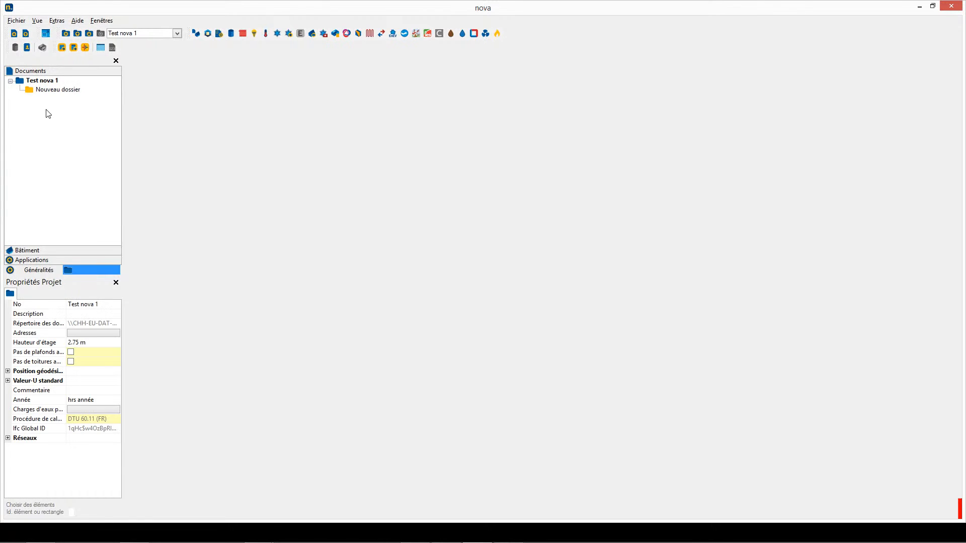
# Close the Test nova 1 project, then reopen its Test nova 1.n4p file from Répertoire d'affaires and expand its document tree
pyautogui.click(88, 35)
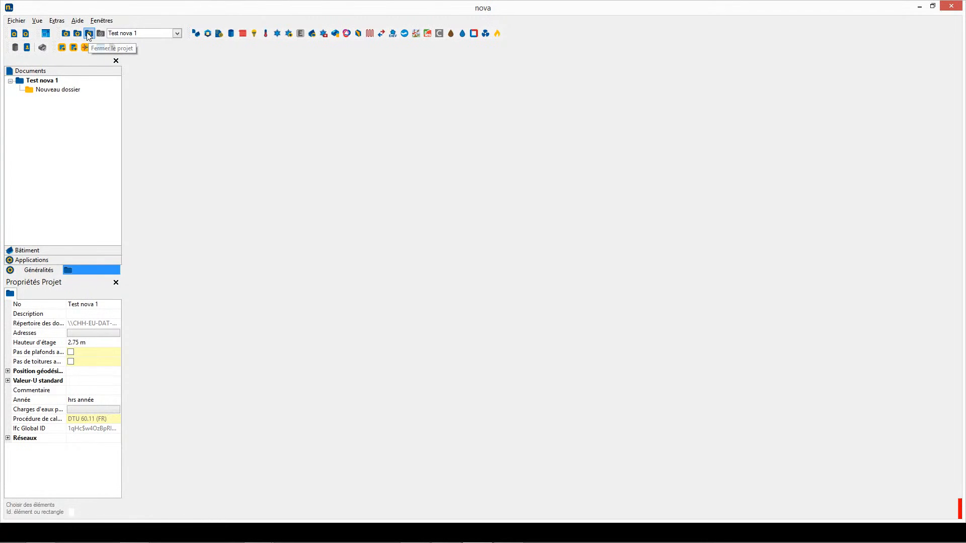
pyautogui.click(16, 21)
pyautogui.click(30, 66)
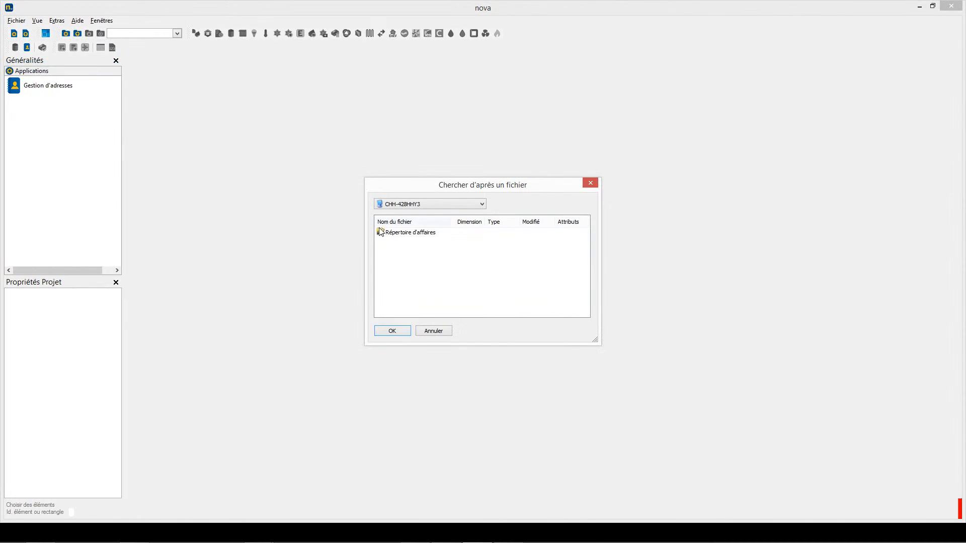
pyautogui.doubleClick(394, 235)
pyautogui.click(392, 259)
pyautogui.click(401, 331)
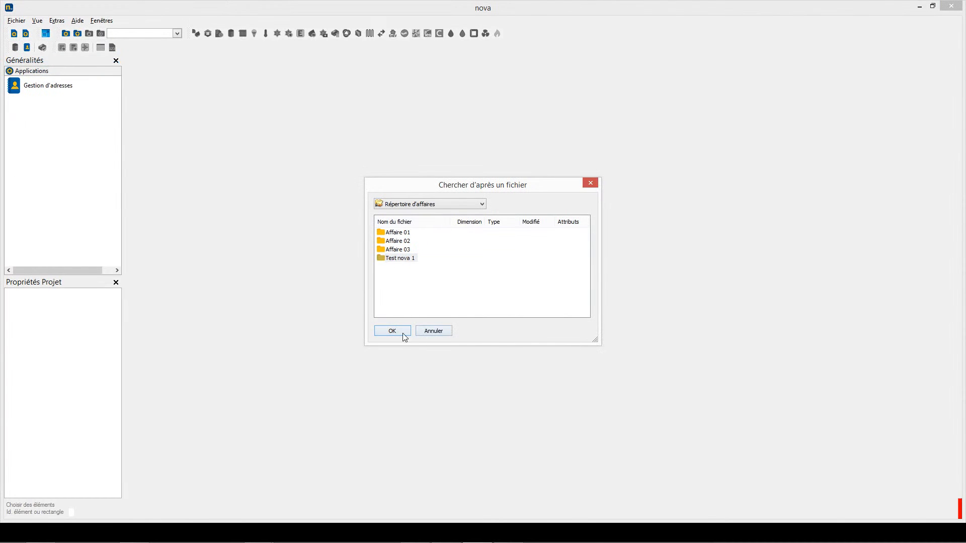
pyautogui.click(392, 258)
pyautogui.click(393, 332)
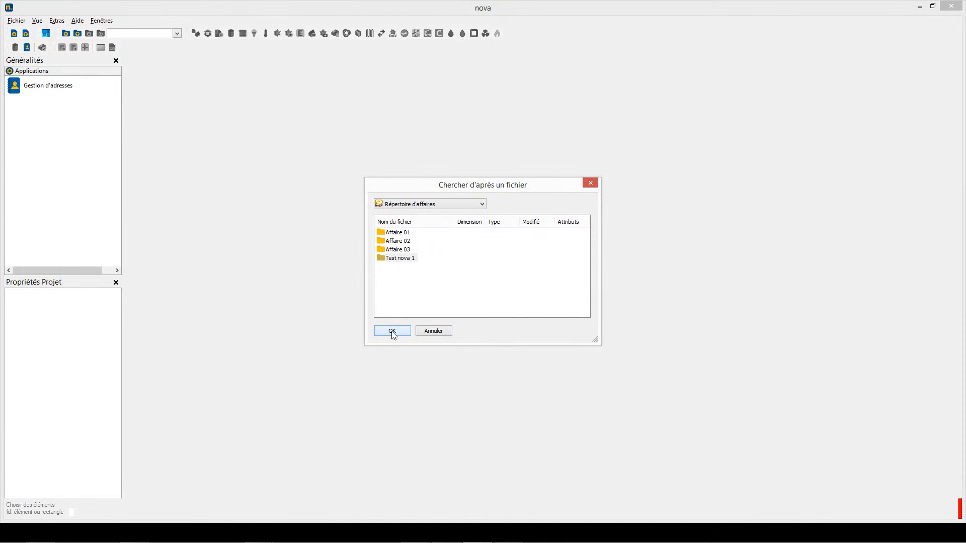
pyautogui.doubleClick(382, 259)
pyautogui.click(385, 250)
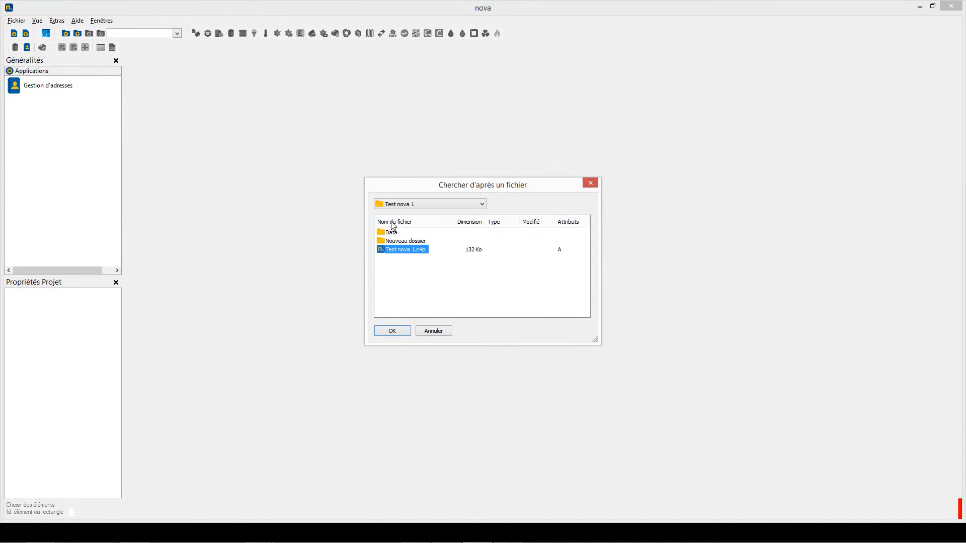
pyautogui.click(393, 332)
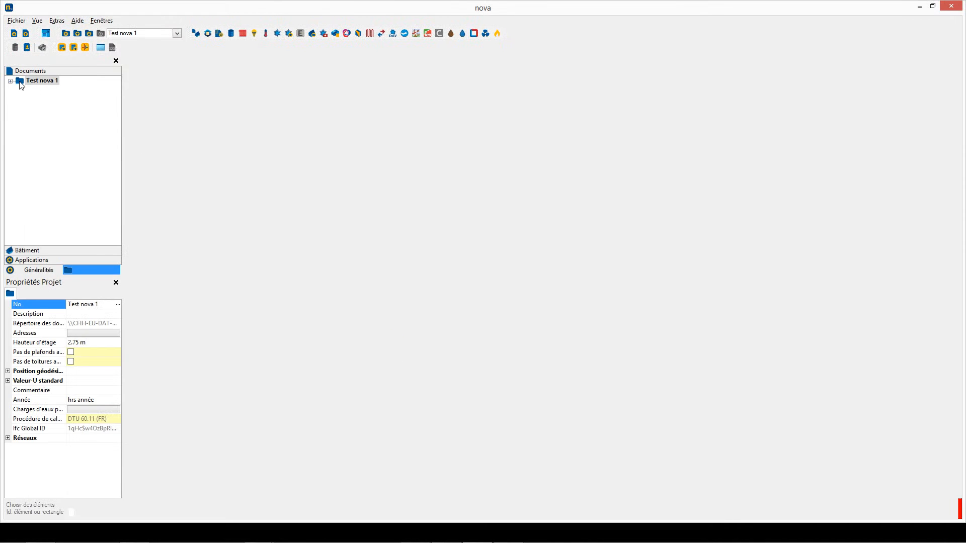
pyautogui.click(11, 81)
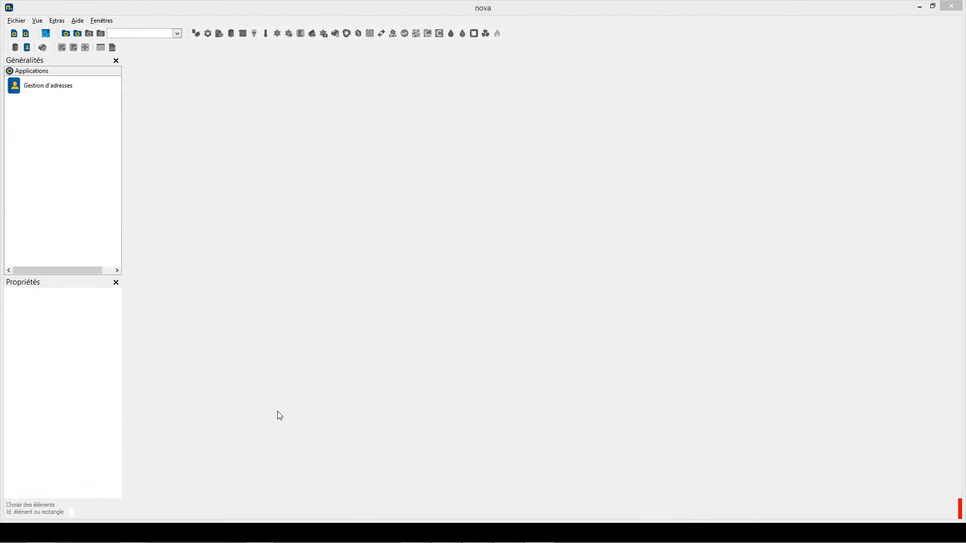
# Start a new project and check which folders the server offers under Répertoire d'affaires
pyautogui.click(18, 22)
pyautogui.click(40, 56)
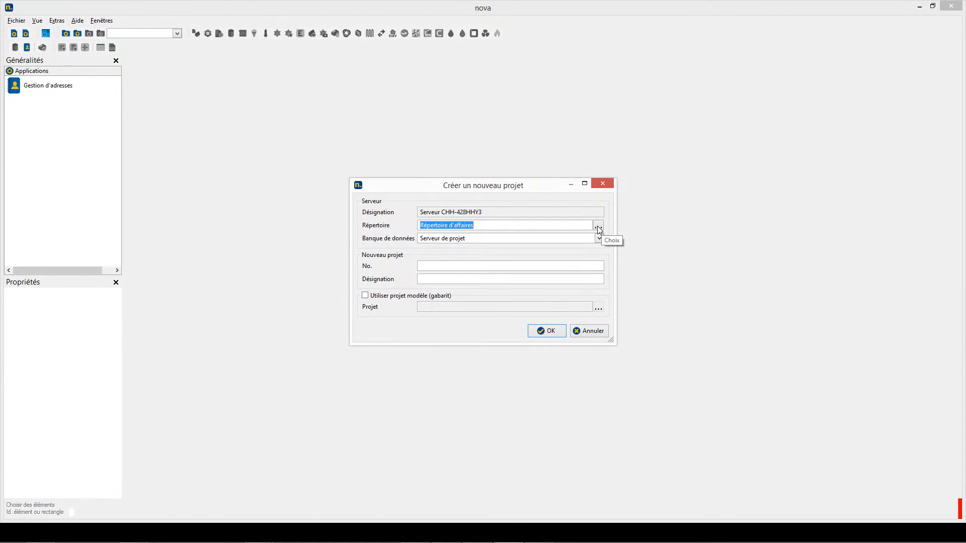
pyautogui.click(598, 227)
pyautogui.click(453, 209)
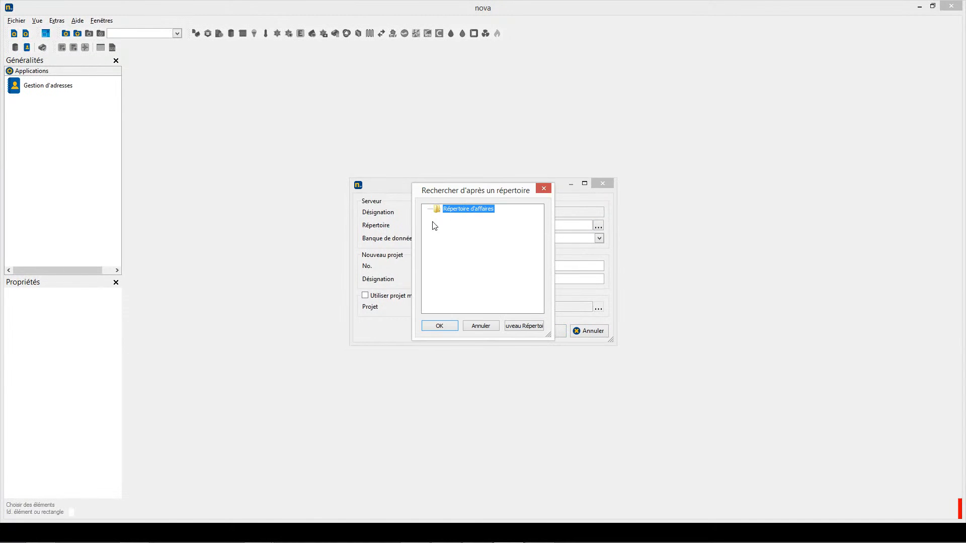
pyautogui.click(543, 190)
# Try to create a second NOVA test project in the Répertoire d'affaires directory
pyautogui.click(455, 267)
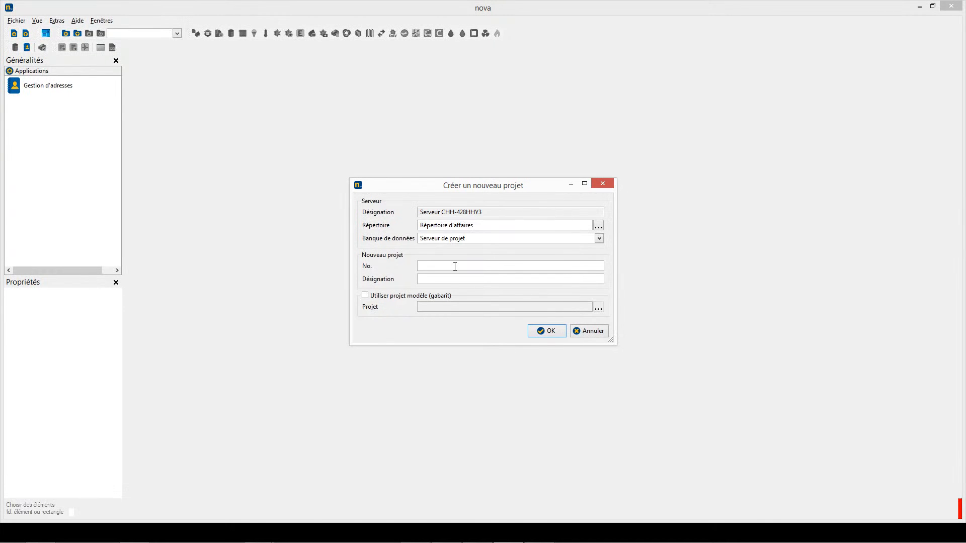
pyautogui.write('NOVA +-test2')
pyautogui.click(441, 267)
pyautogui.press('Delete')
pyautogui.press('BackSpace')
pyautogui.press('BackSpace')
pyautogui.write('t 2')
pyautogui.click(549, 333)
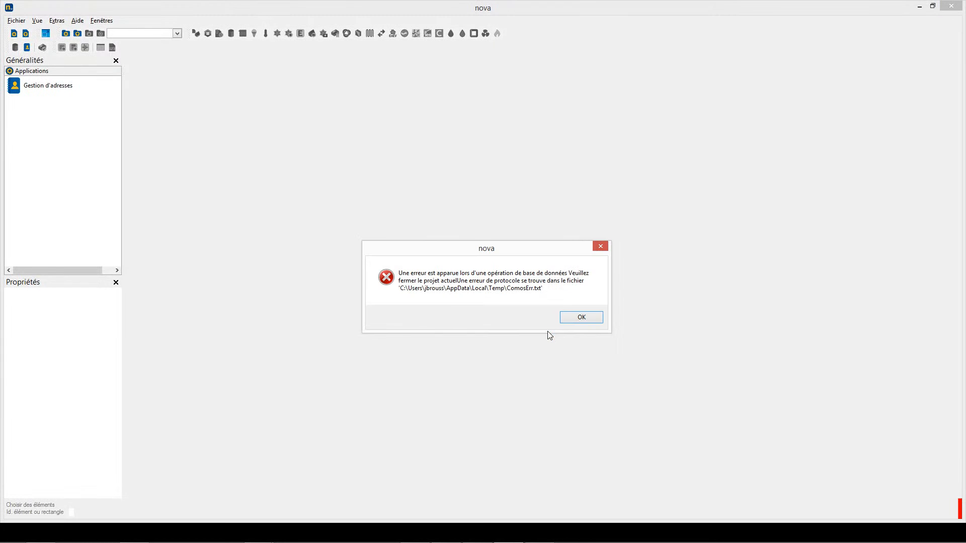
pyautogui.click(584, 319)
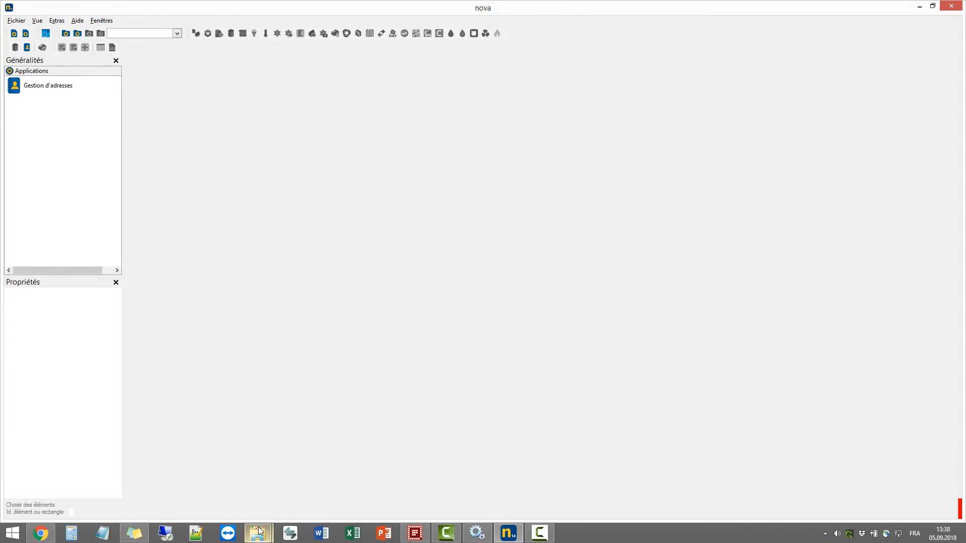
# Switch to the two Repertoire_d_entreprise File Explorer windows and compare their full network and G: drive paths
pyautogui.click(258, 535)
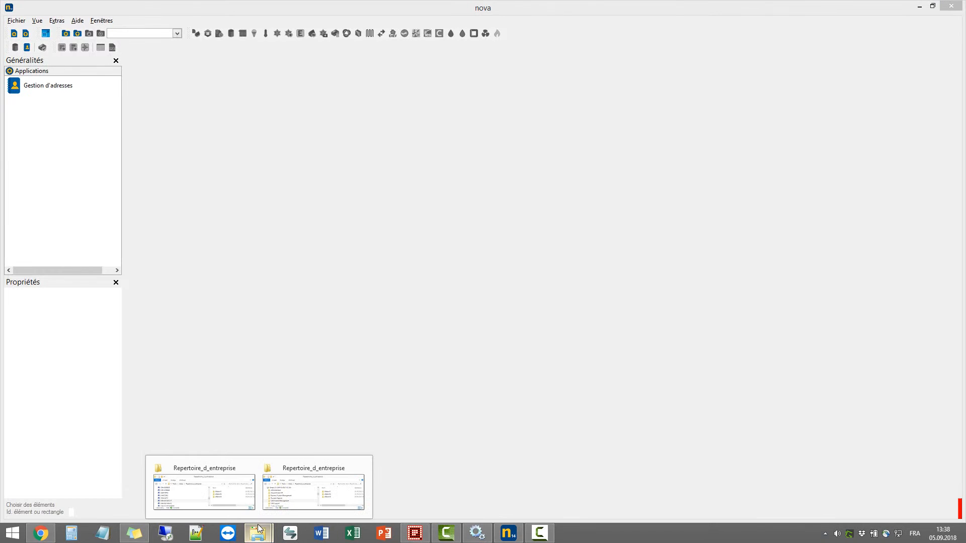
pyautogui.click(233, 499)
pyautogui.moveTo(258, 534)
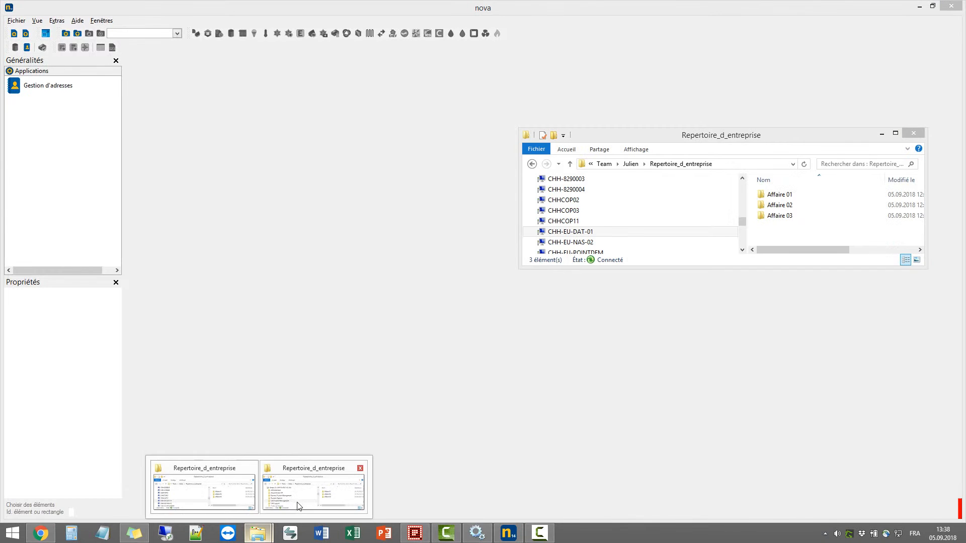
pyautogui.click(303, 499)
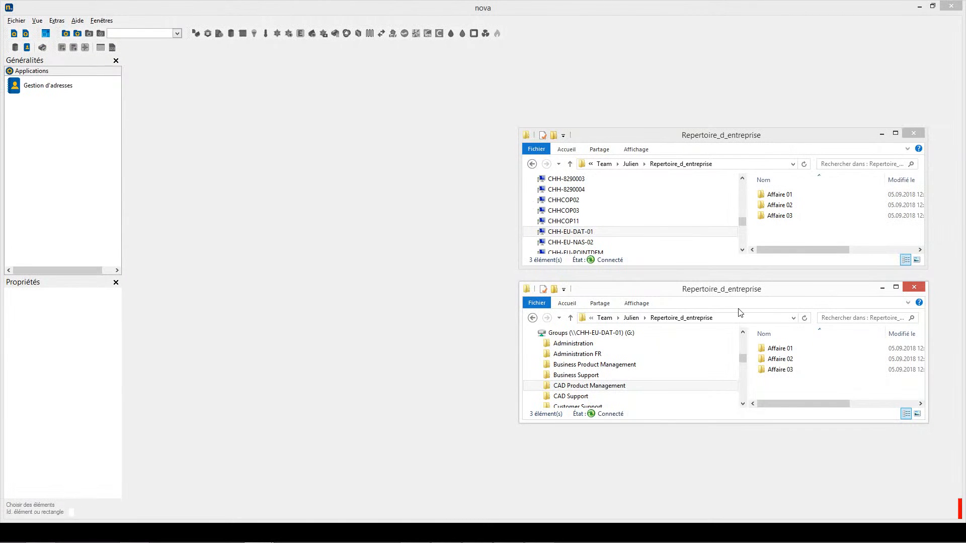
pyautogui.click(737, 166)
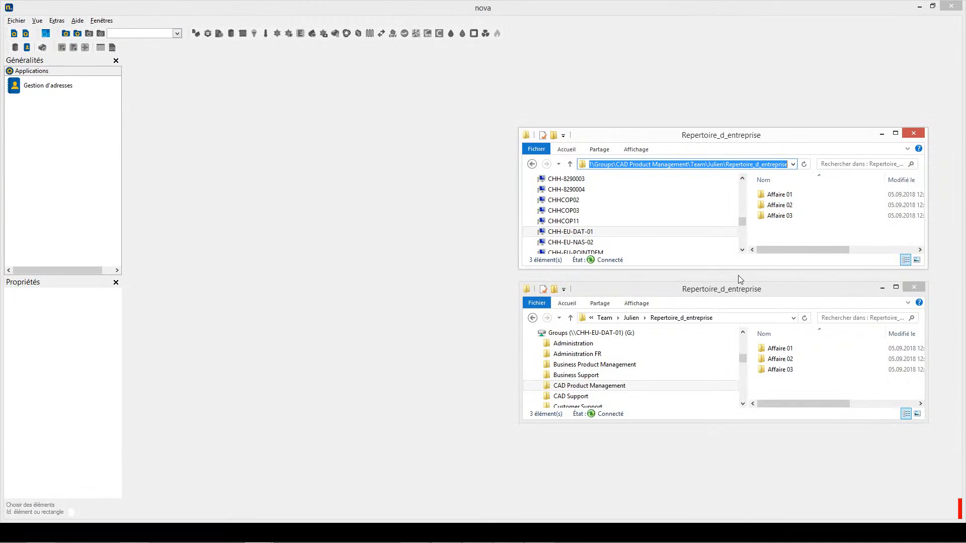
pyautogui.click(734, 318)
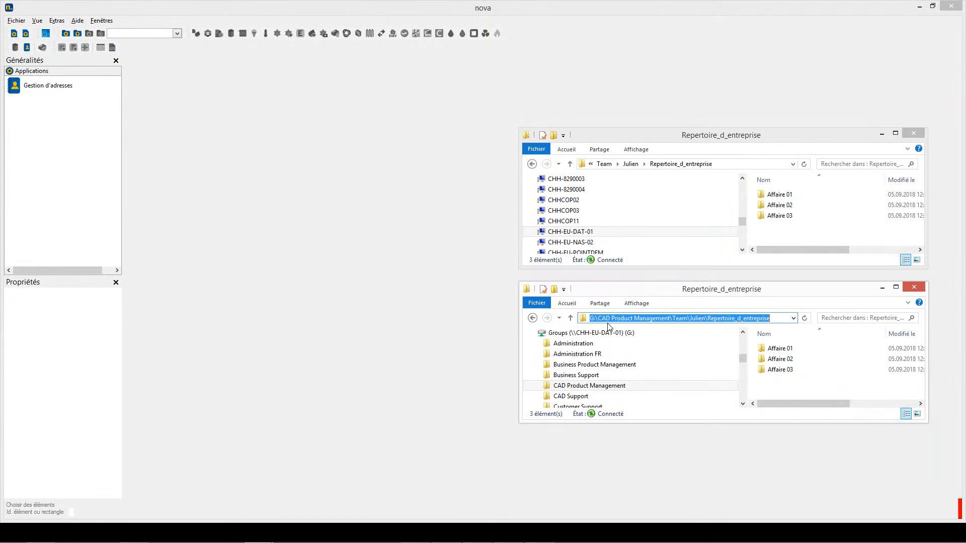
# Create a text document with the default name in Repertoire_d_entreprise through the G: drive window
pyautogui.rightClick(781, 388)
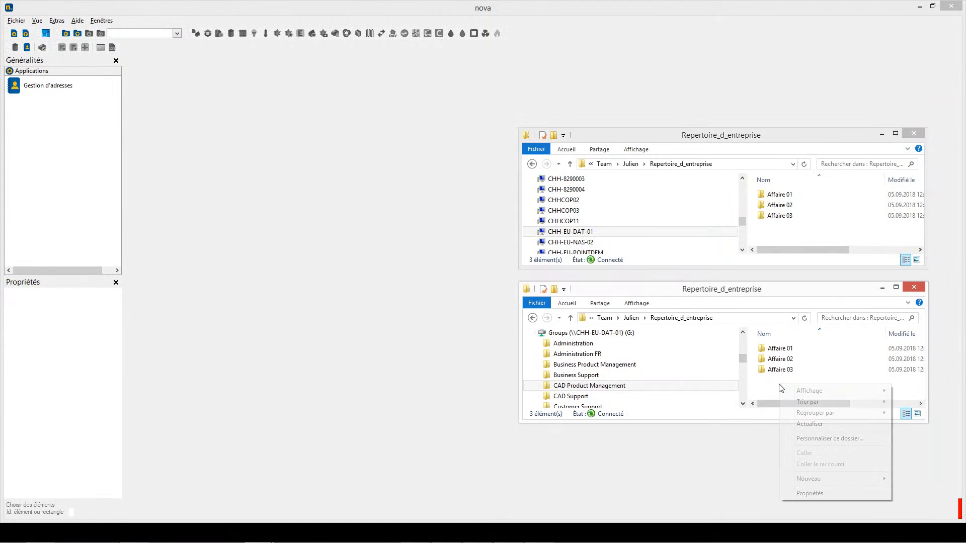
pyautogui.moveTo(804, 484)
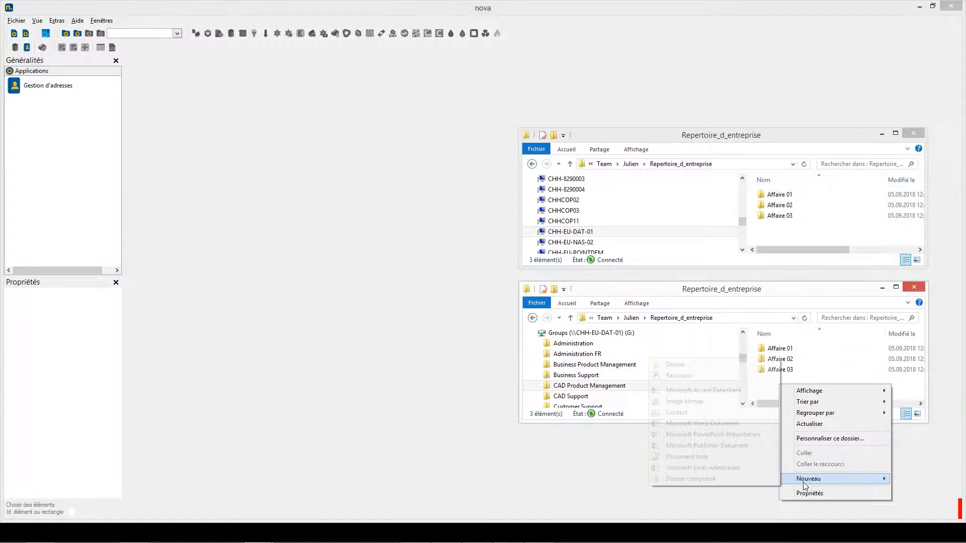
pyautogui.click(714, 456)
pyautogui.press('Return')
pyautogui.click(778, 392)
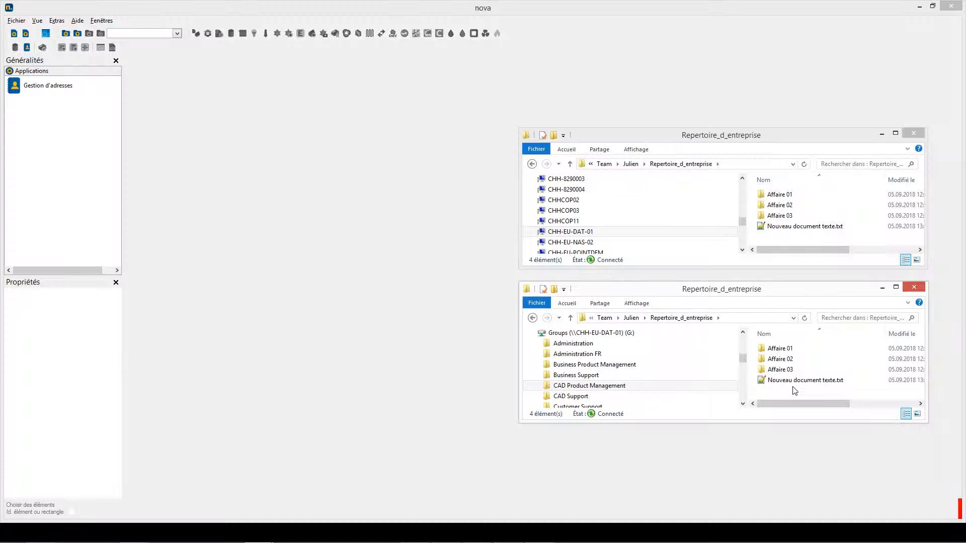
# Check the full network path of Repertoire_d_entreprise again, then close both folder windows
pyautogui.click(742, 164)
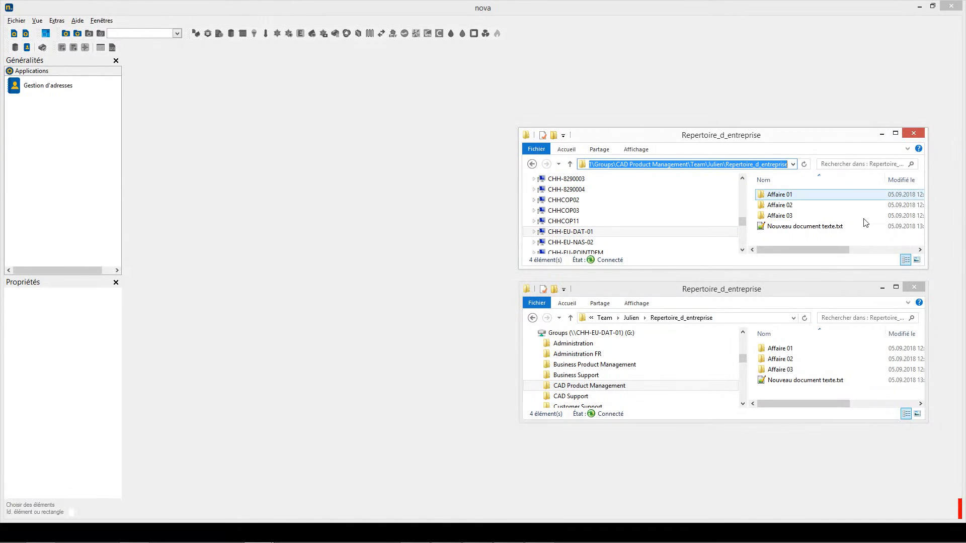
pyautogui.click(915, 288)
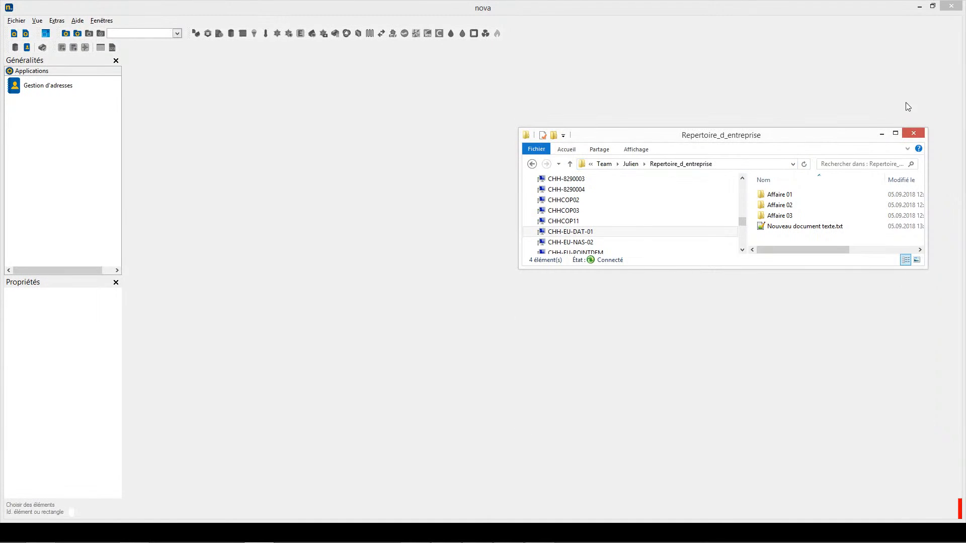
pyautogui.click(914, 133)
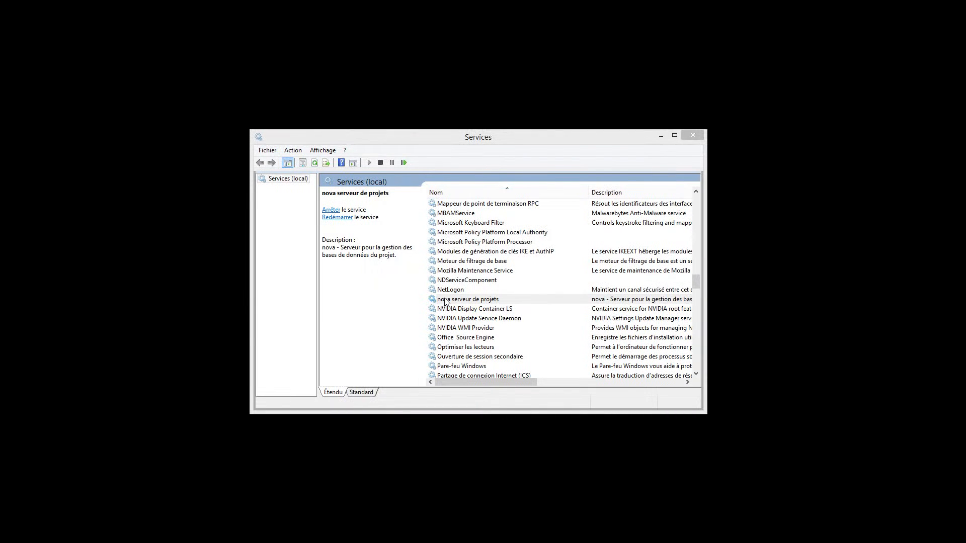
# Open the properties of the nova serveur de projets service and compare its local system account and specific account logon options
pyautogui.doubleClick(444, 300)
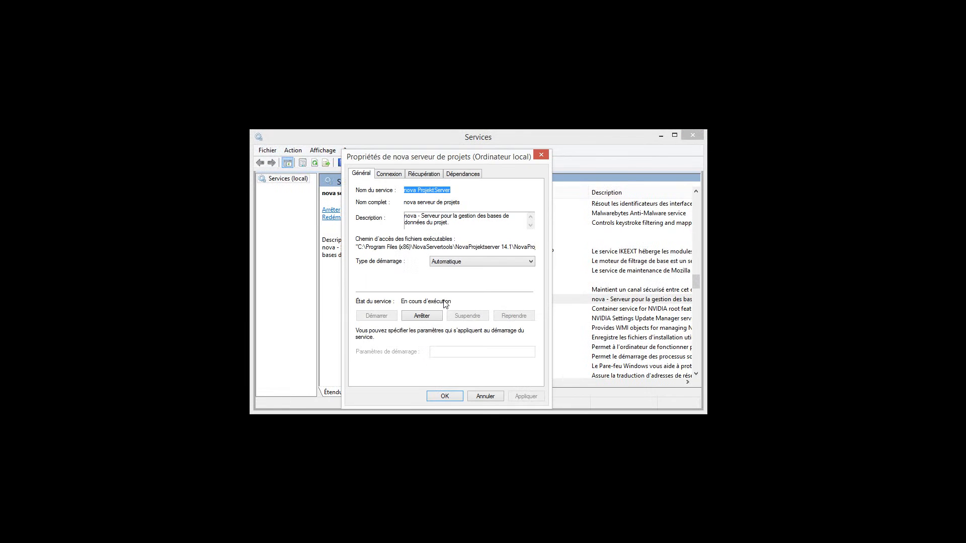
pyautogui.click(394, 175)
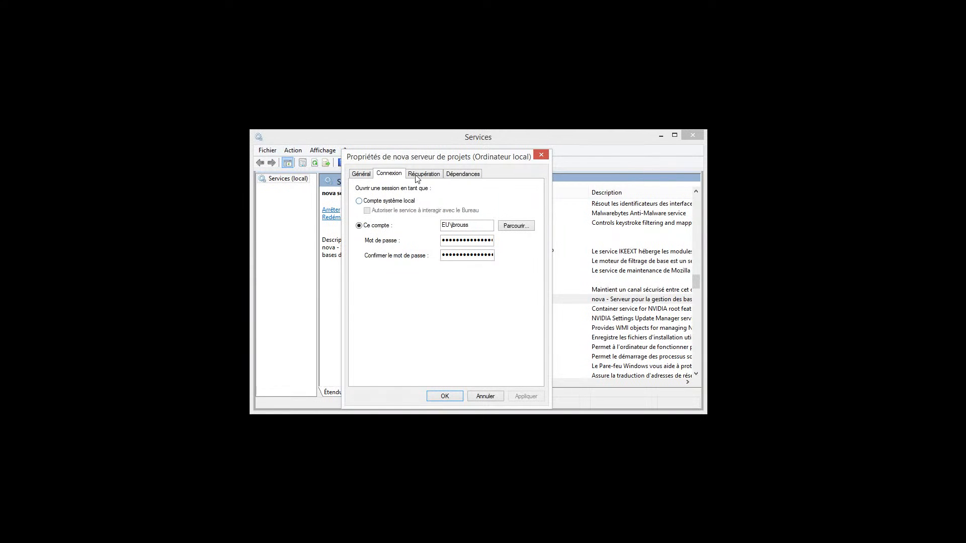
pyautogui.click(360, 201)
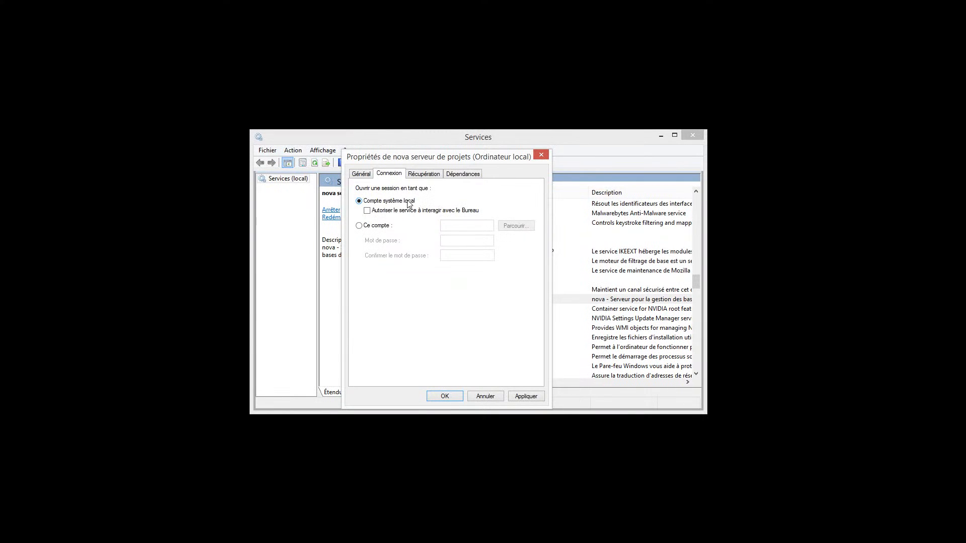
pyautogui.click(359, 225)
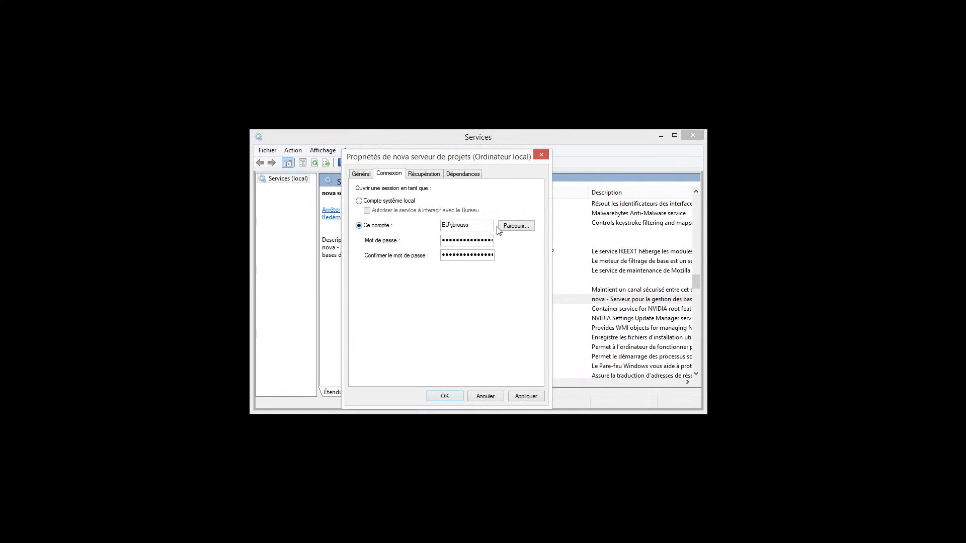